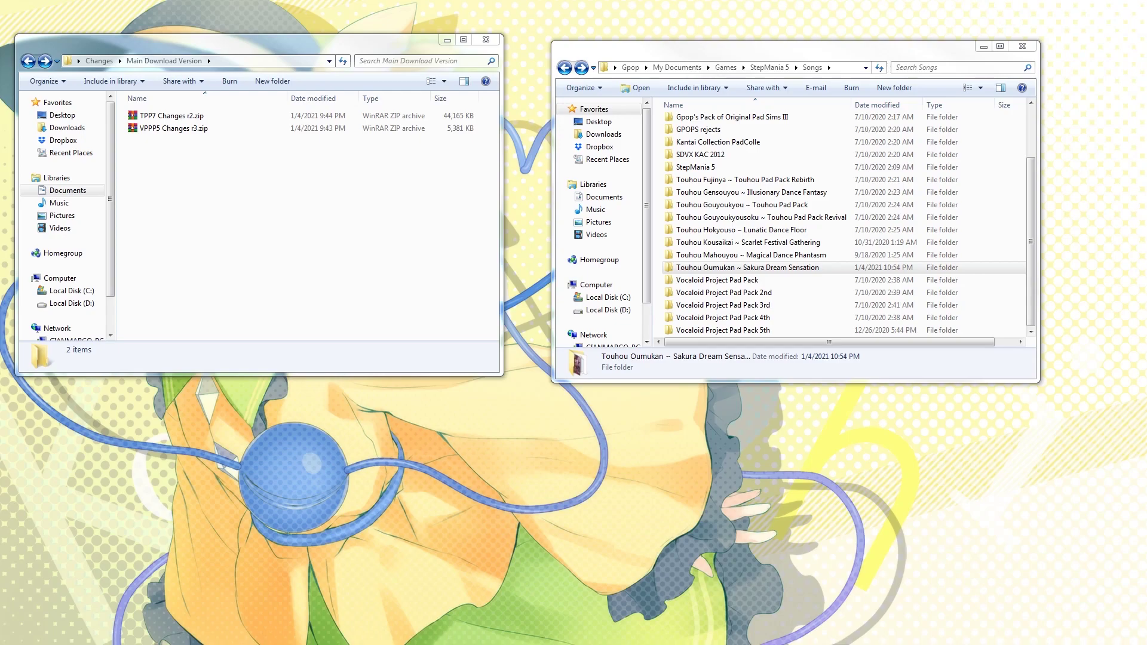
Look over the pack folders and the TPP7 and VPPP5 change zips, previewing the TPP7 changelog.
left_click(711, 270)
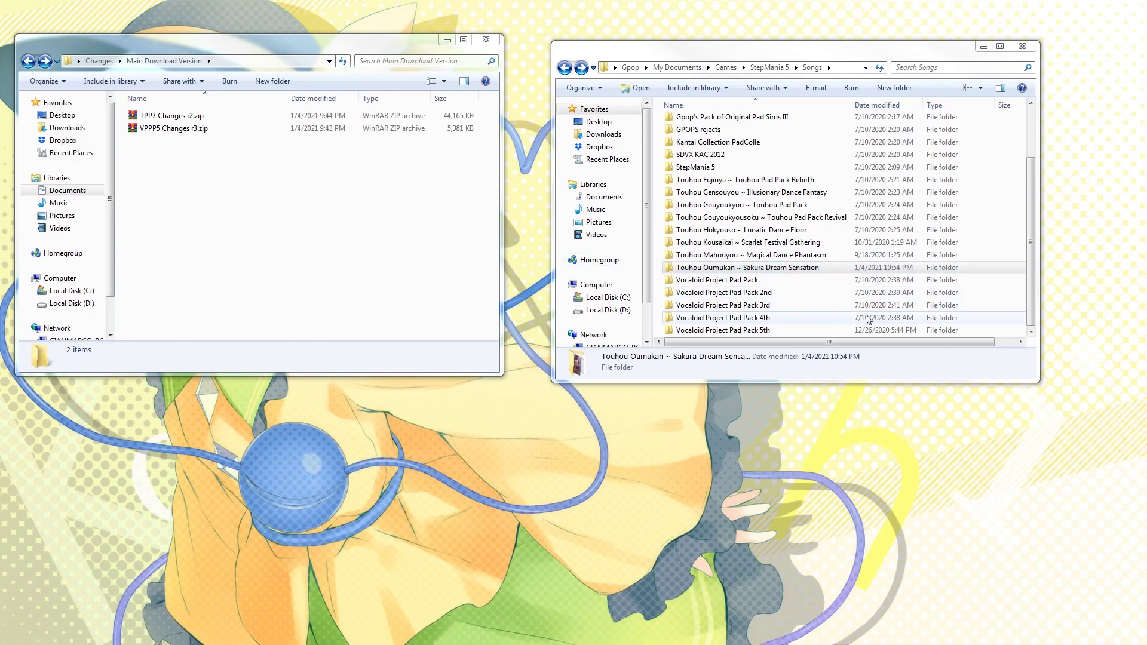
left_click(769, 331)
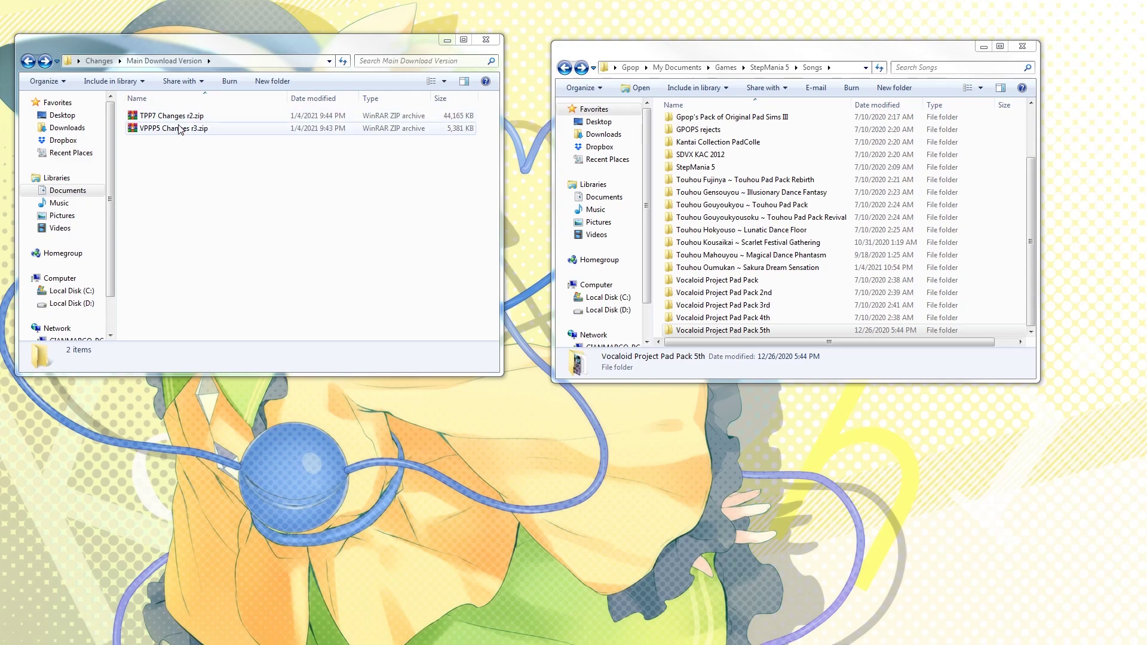
left_click(203, 121)
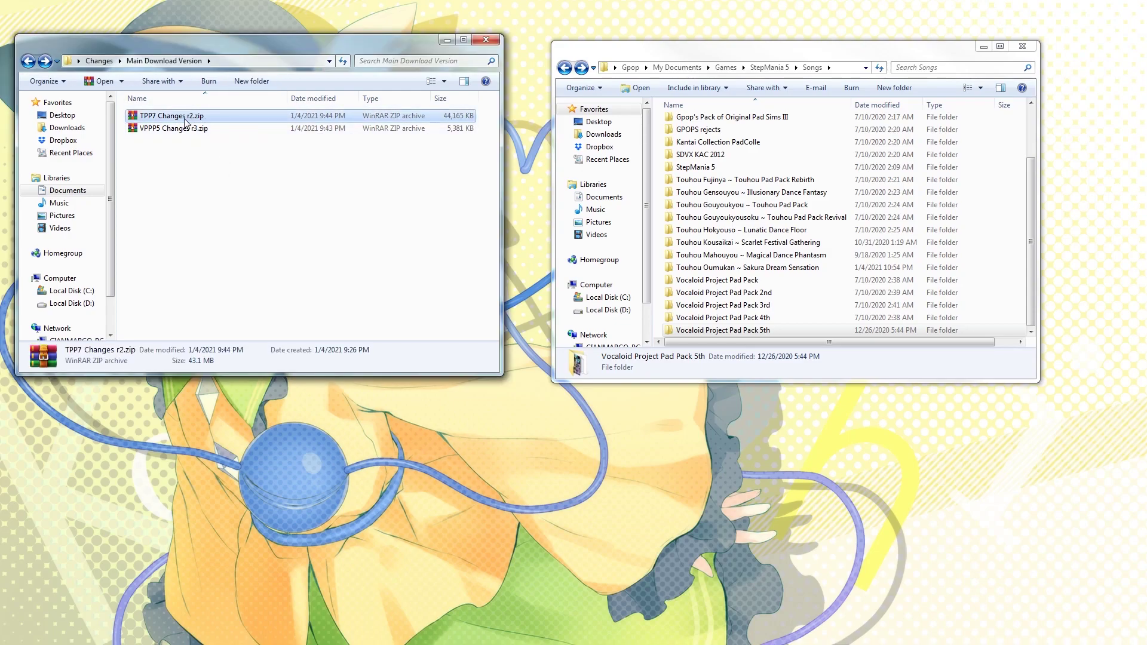
left_click(183, 129)
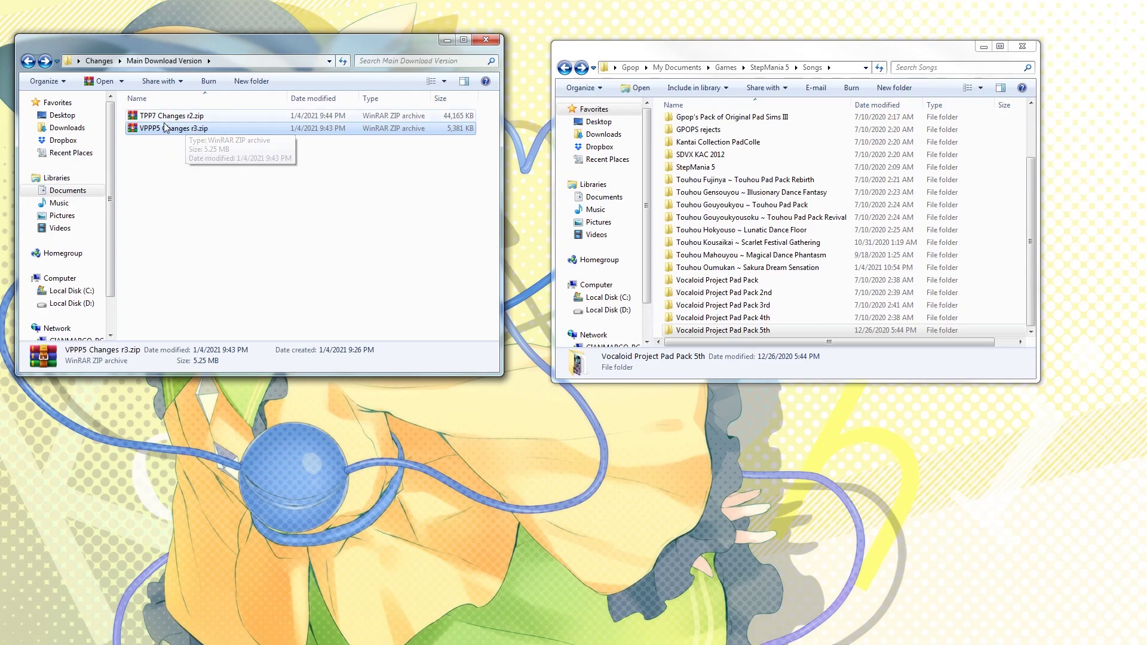
left_click(164, 119)
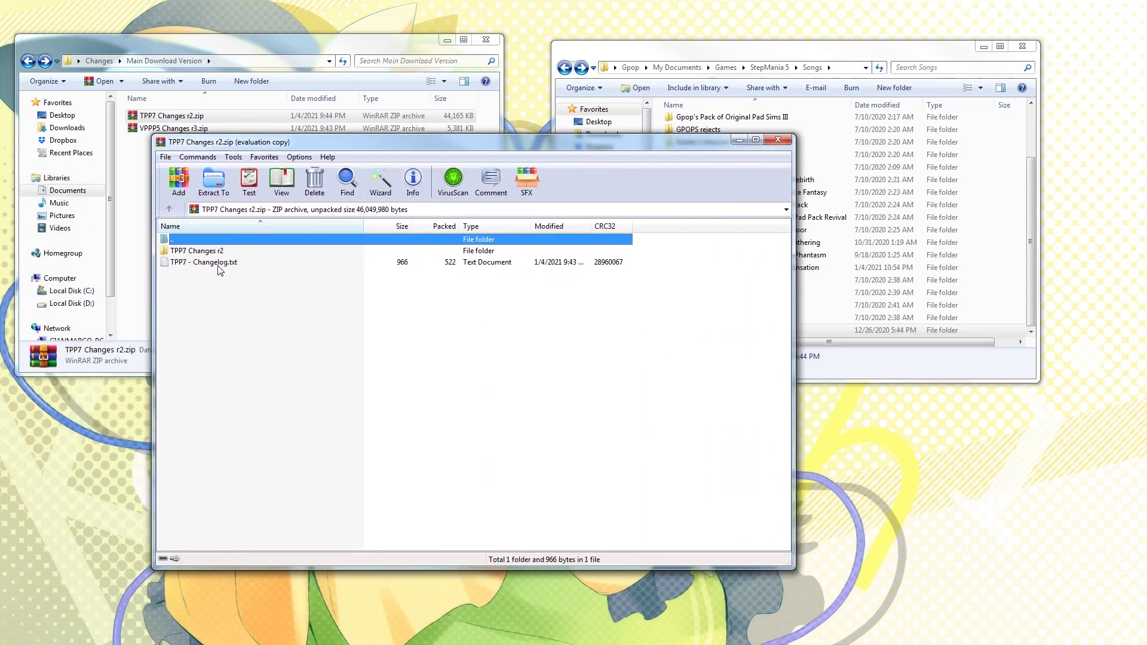
left_click(245, 261)
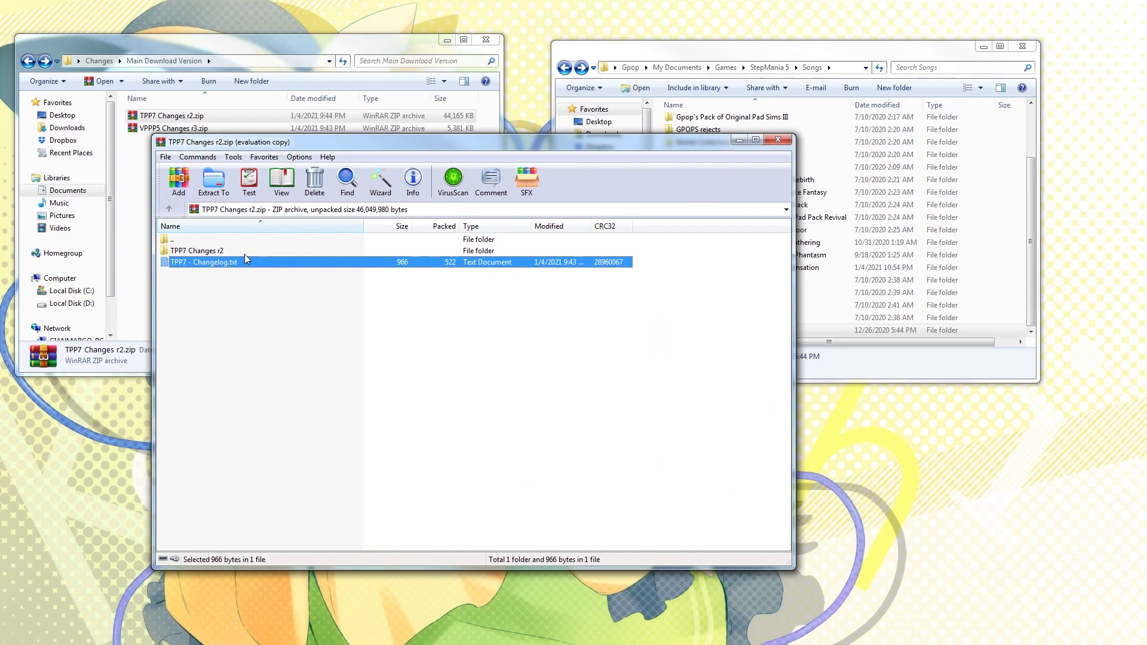
left_click(777, 140)
left_click(228, 222)
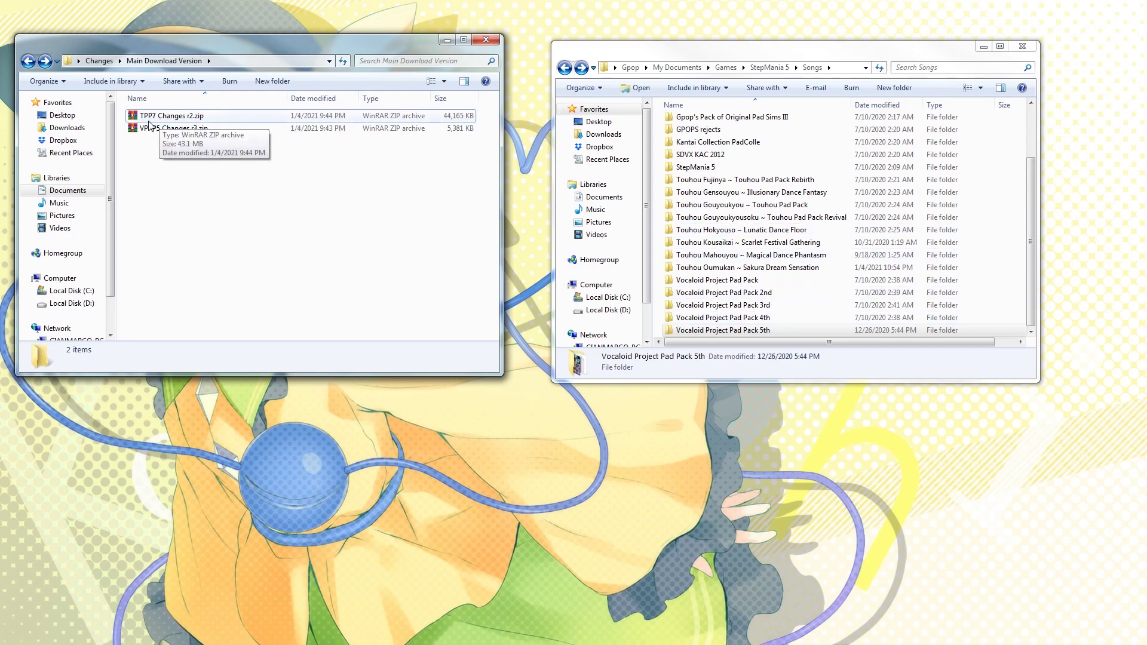
left_click(167, 120)
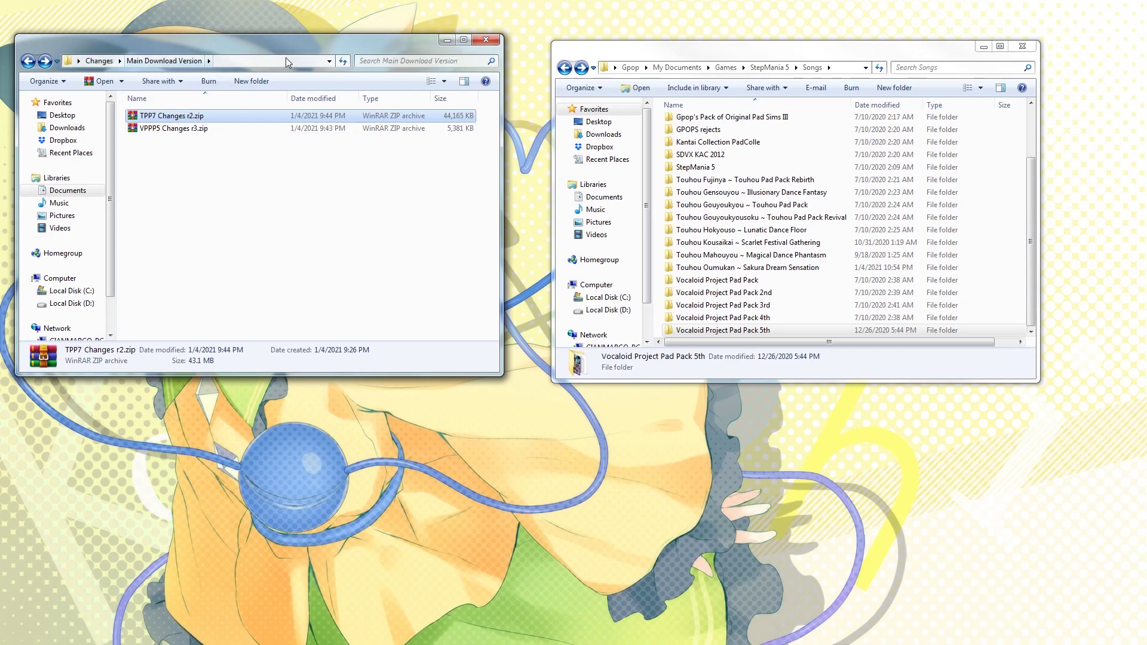
Extract TPP7 Changes r2.zip here and open it beside the Touhou Oumukan pack folder.
right_click(177, 119)
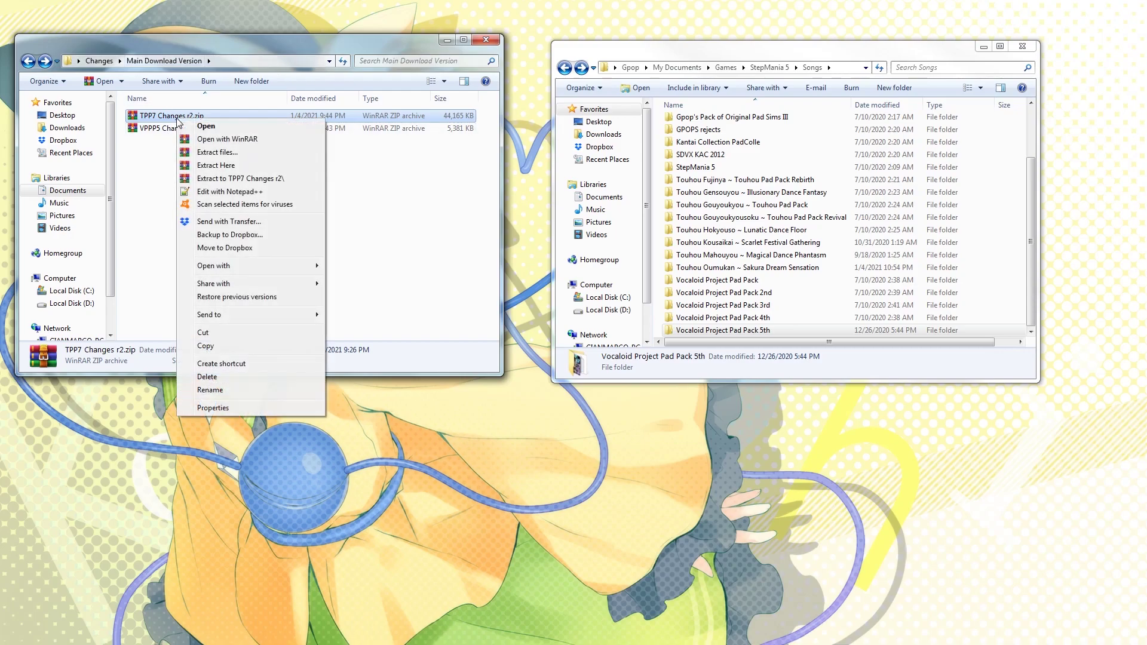
left_click(234, 166)
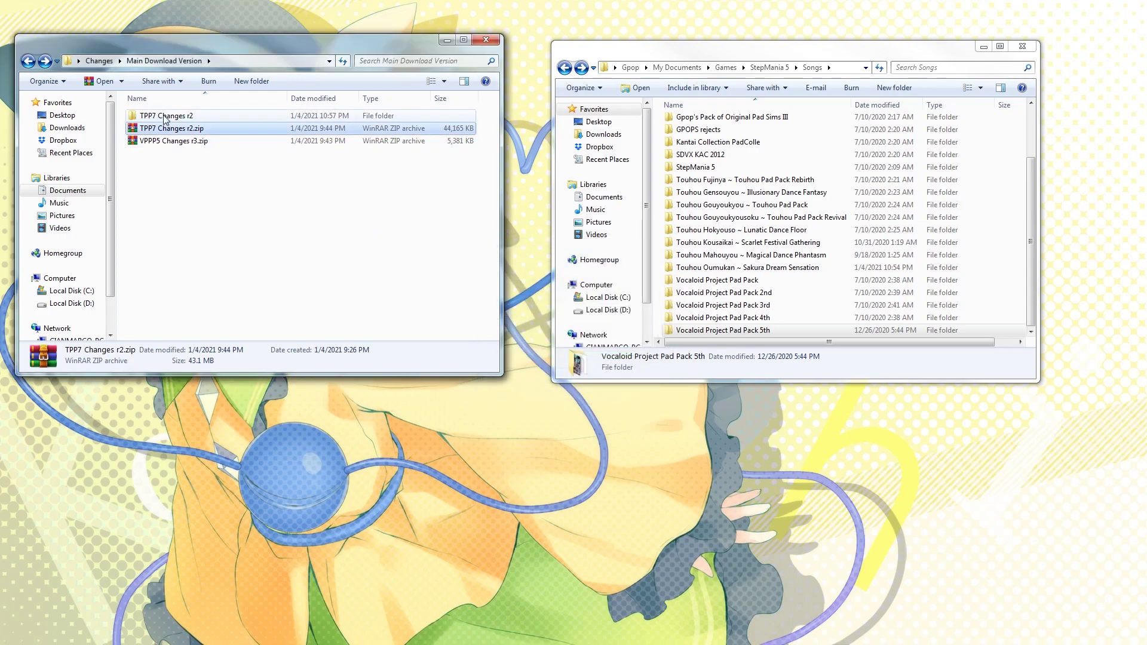
double_click(744, 268)
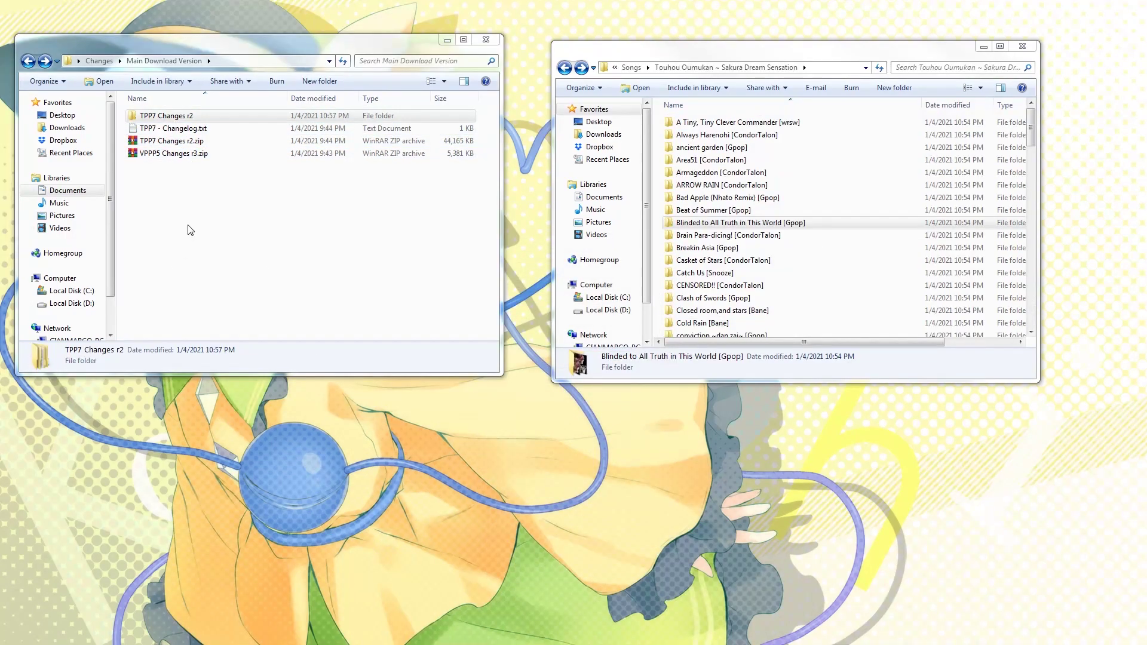
left_click(180, 117)
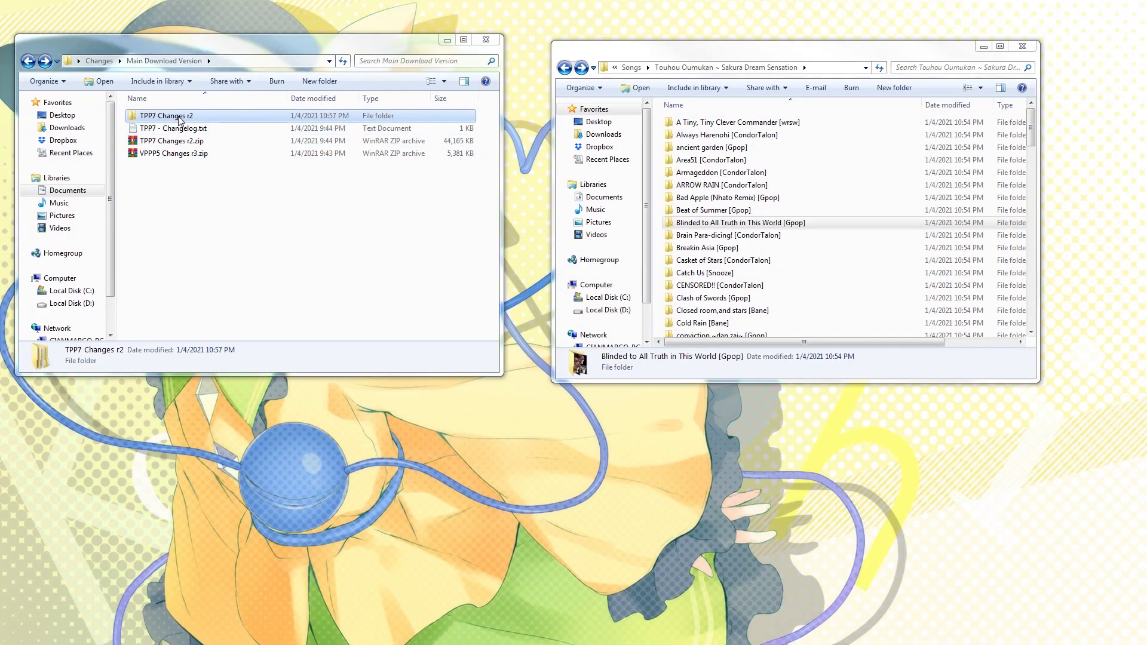
double_click(180, 117)
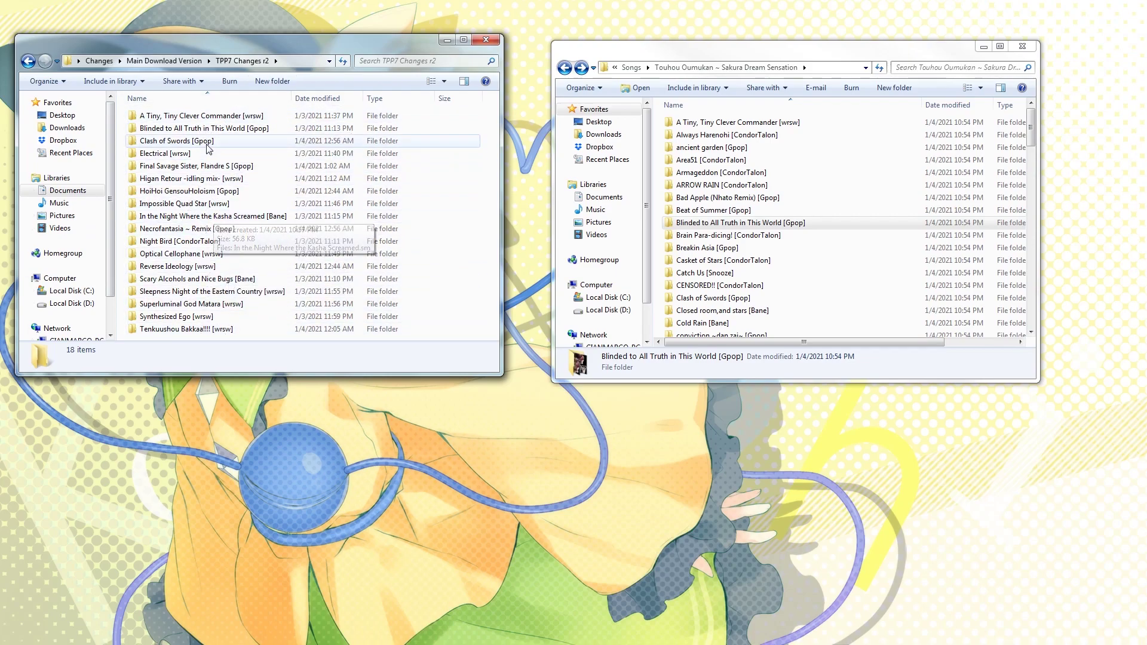
Compare the extracted and existing .sm charts for A Tiny, Tiny Clever Commander [wrsw].
double_click(137, 117)
left_click(293, 120)
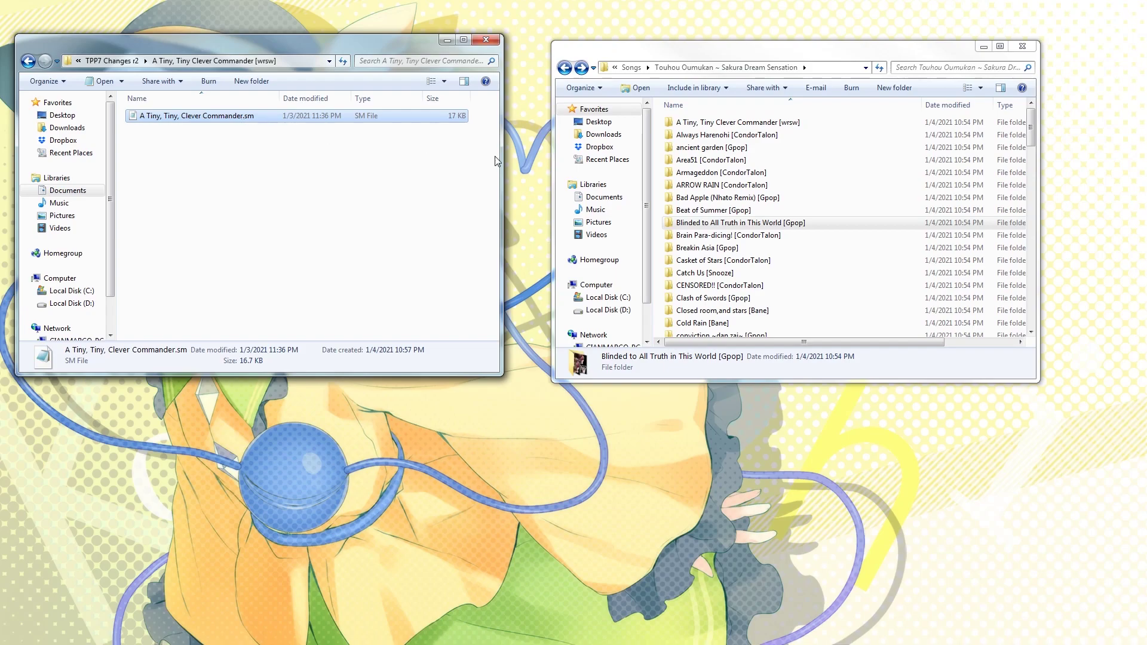
left_click(564, 67)
double_click(740, 330)
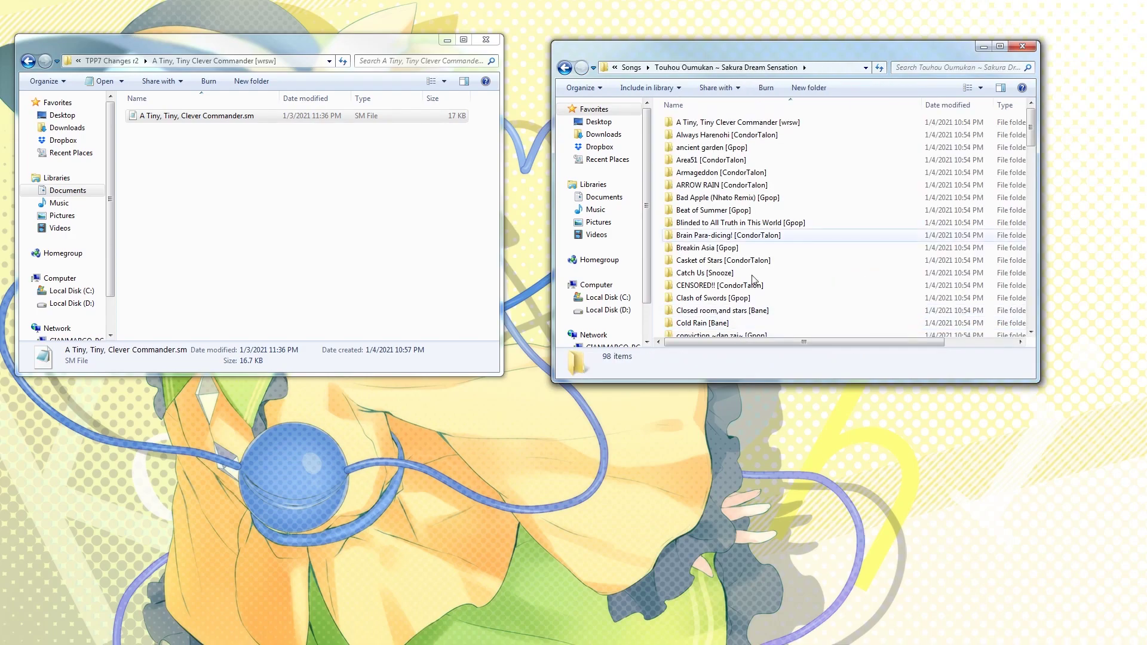
double_click(723, 123)
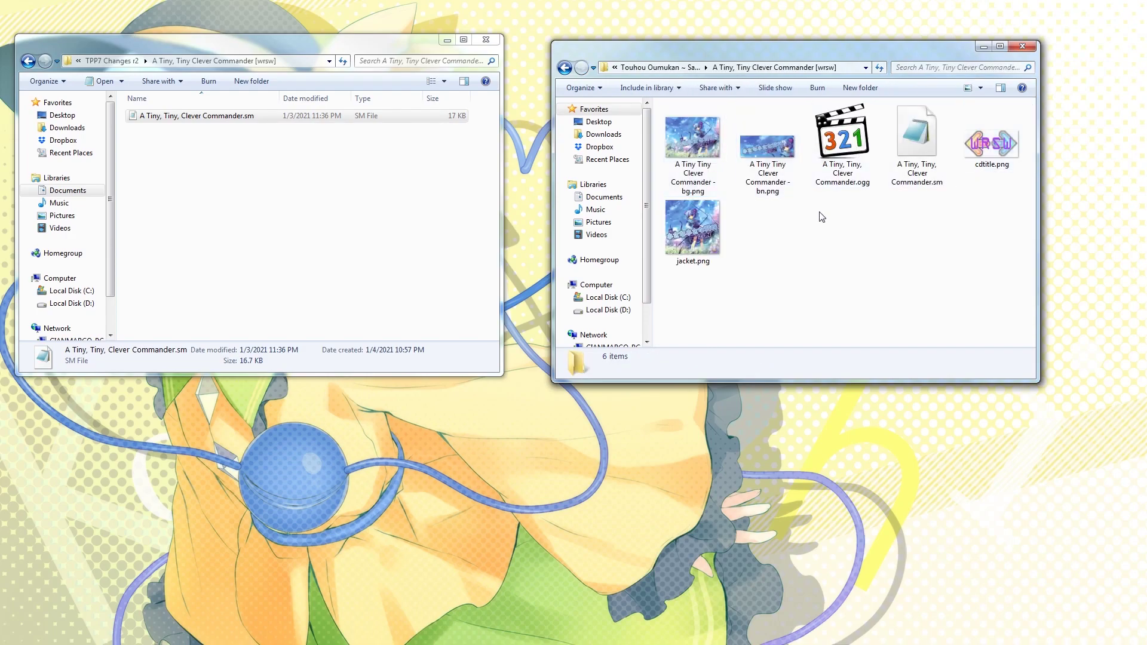
left_click(301, 119)
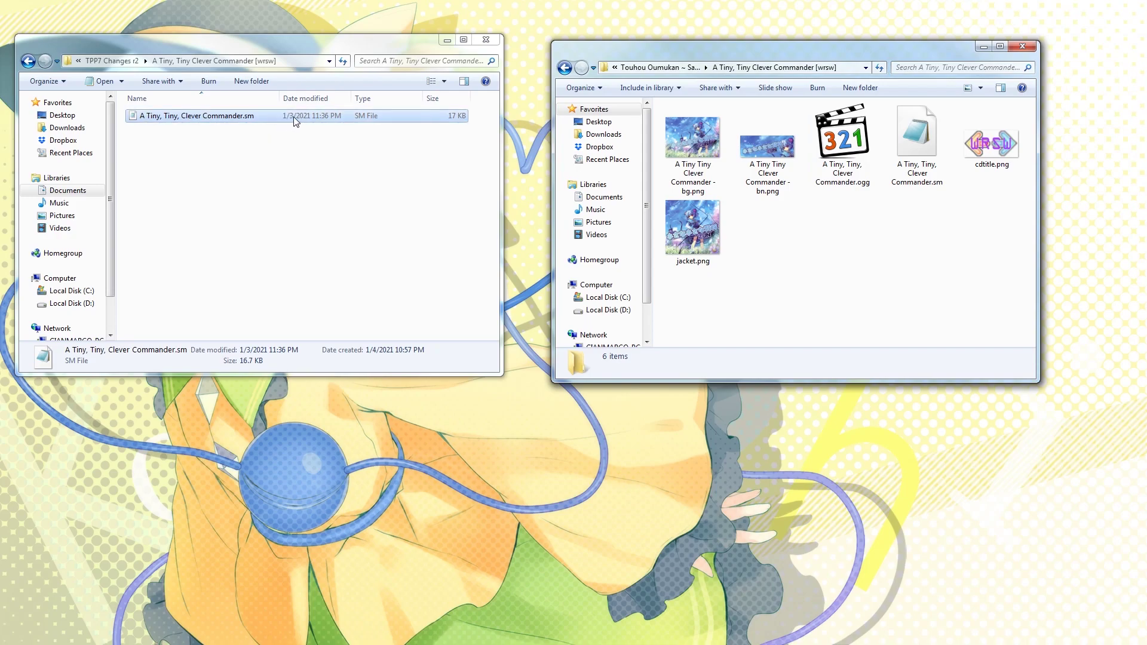
left_click(912, 156)
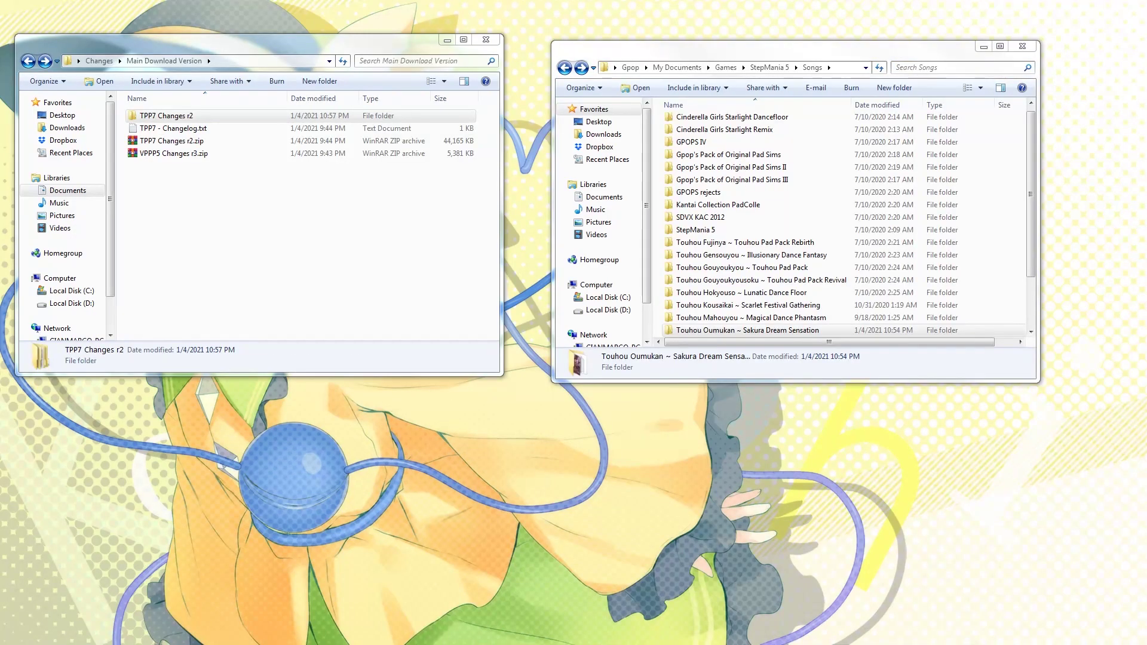
Copy all 18 TPP7 Changes r2 song folders and paste them into Touhou Oumukan ~ Sakura Dream Sensation.
left_click(153, 116)
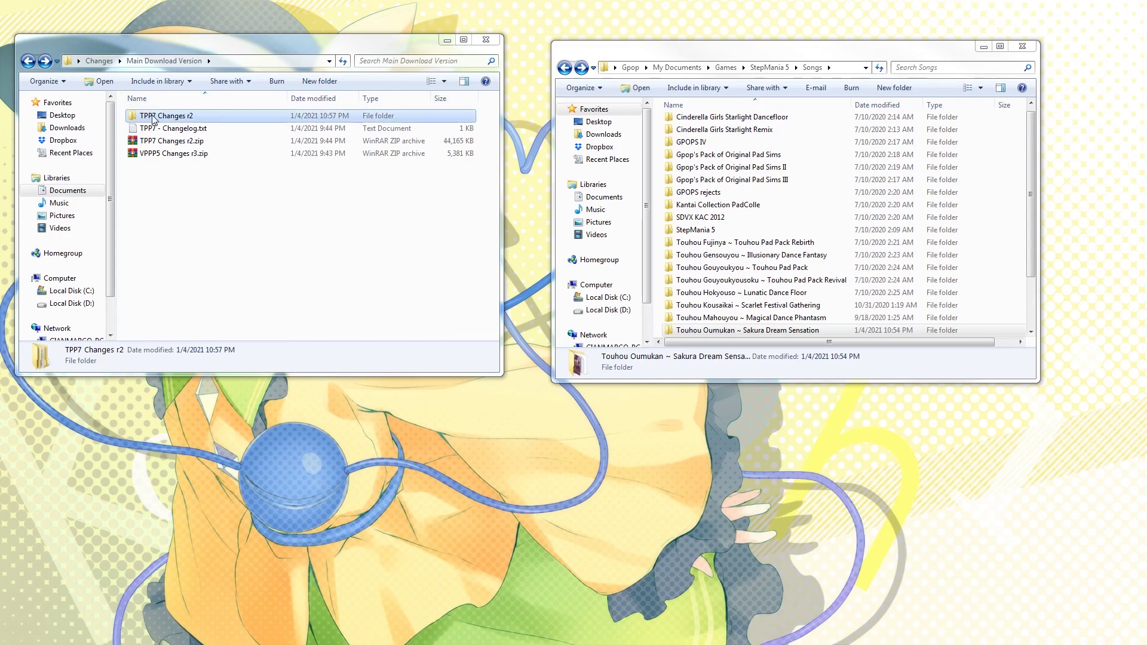
double_click(152, 116)
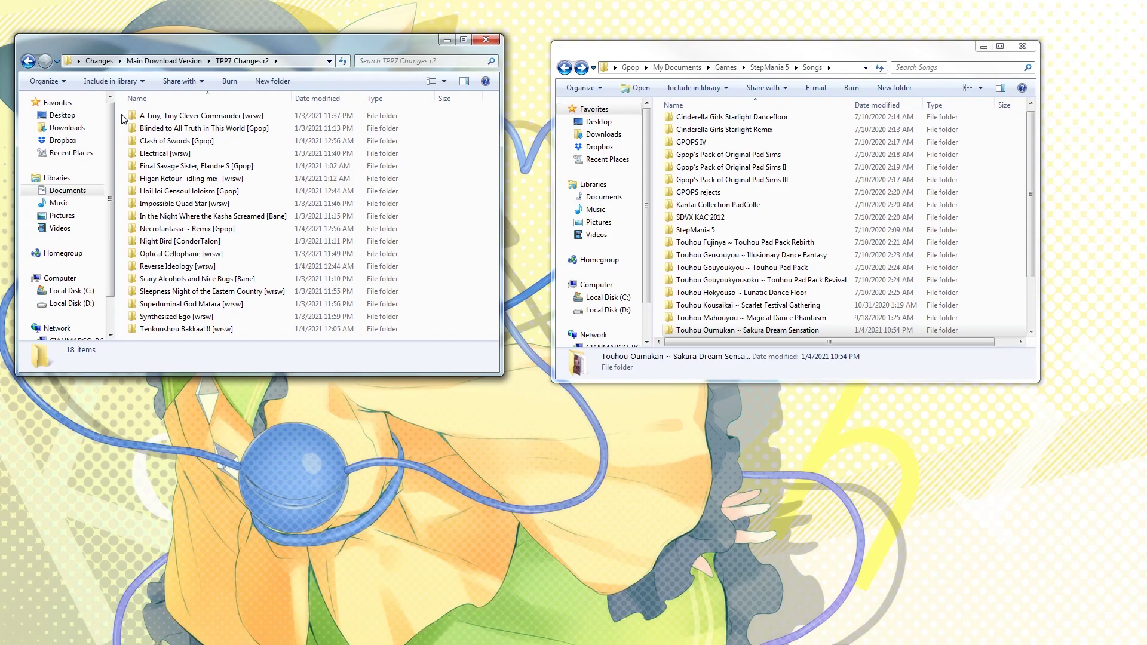
key("ctrl+a")
left_click(121, 119)
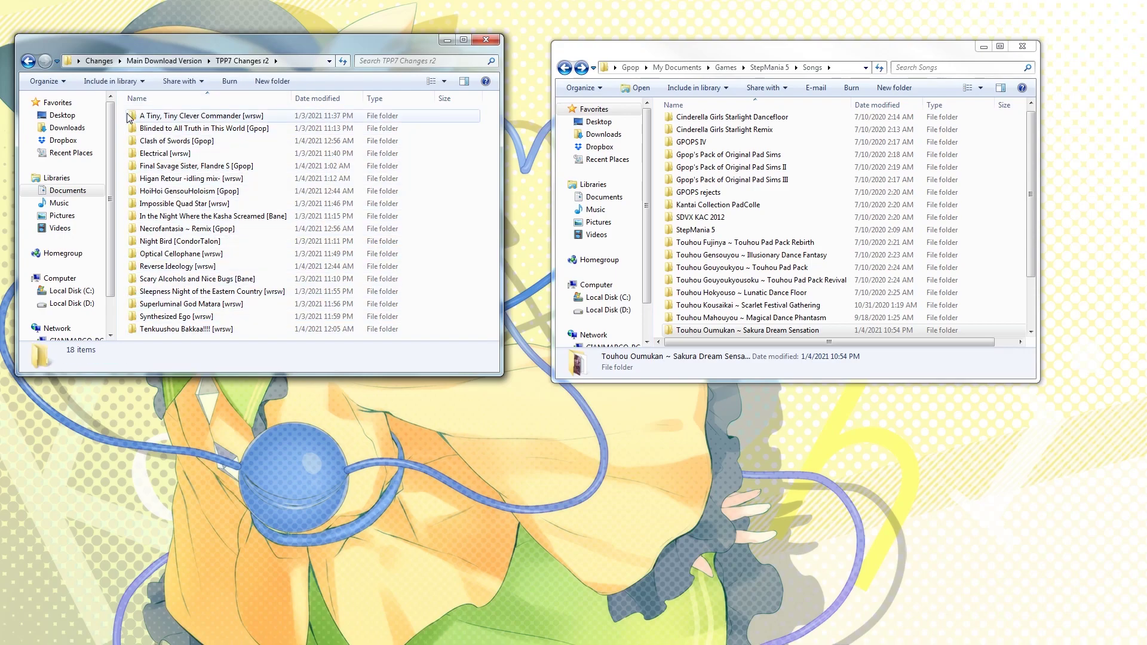
left_click_drag(121, 117, 491, 324)
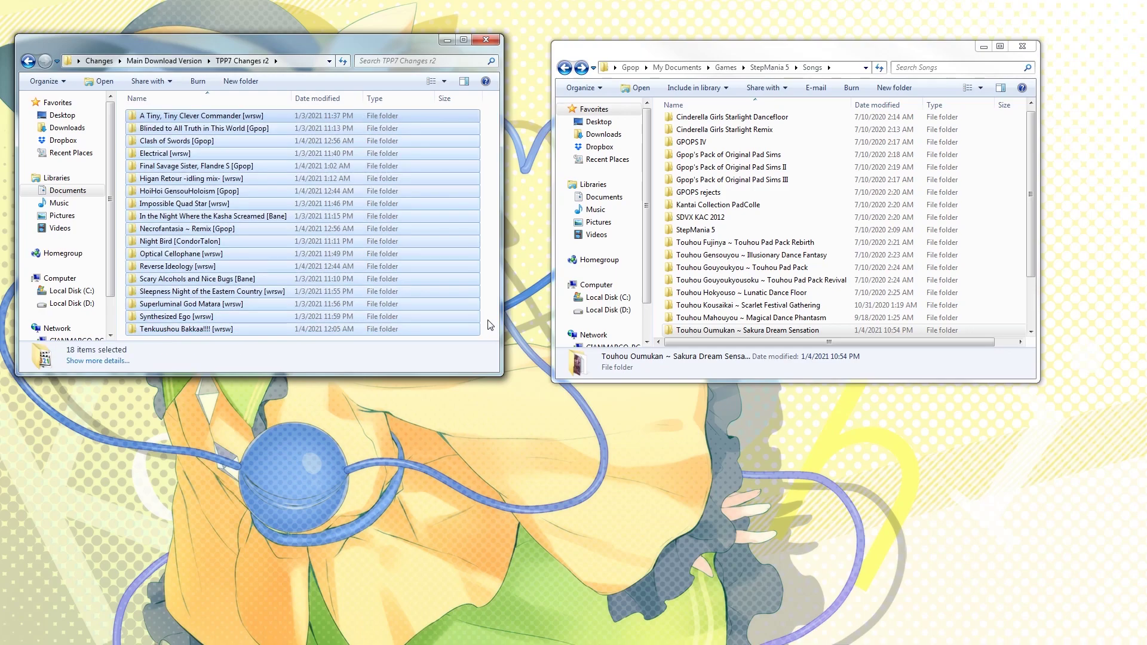
right_click(169, 155)
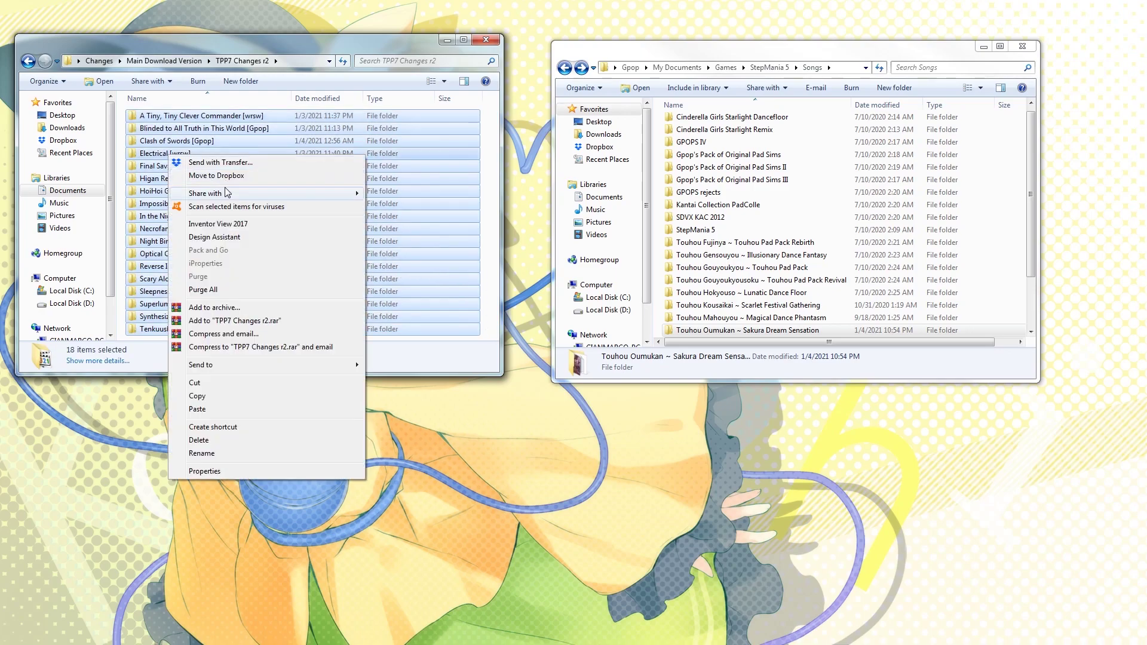
left_click(231, 396)
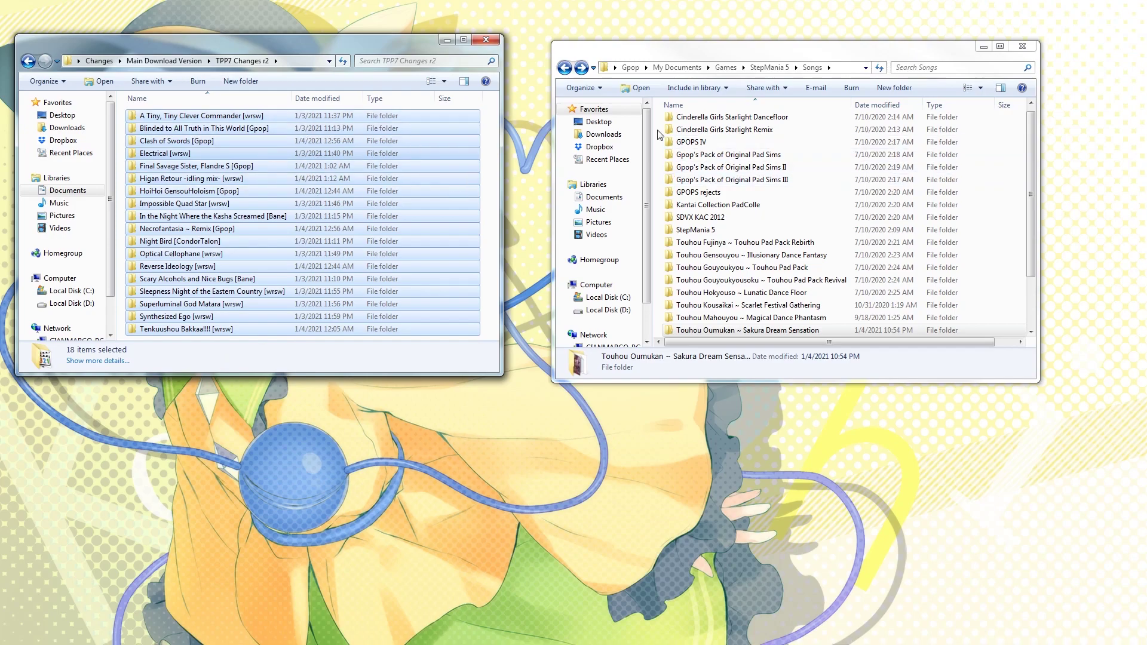
double_click(718, 332)
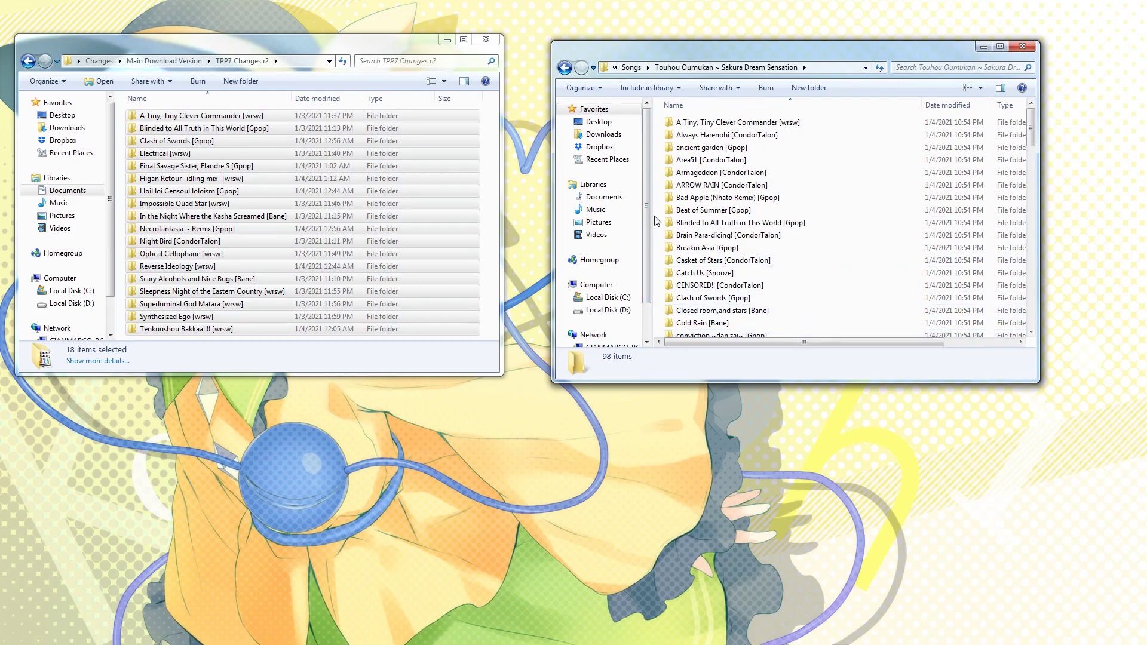
key("ctrl+v")
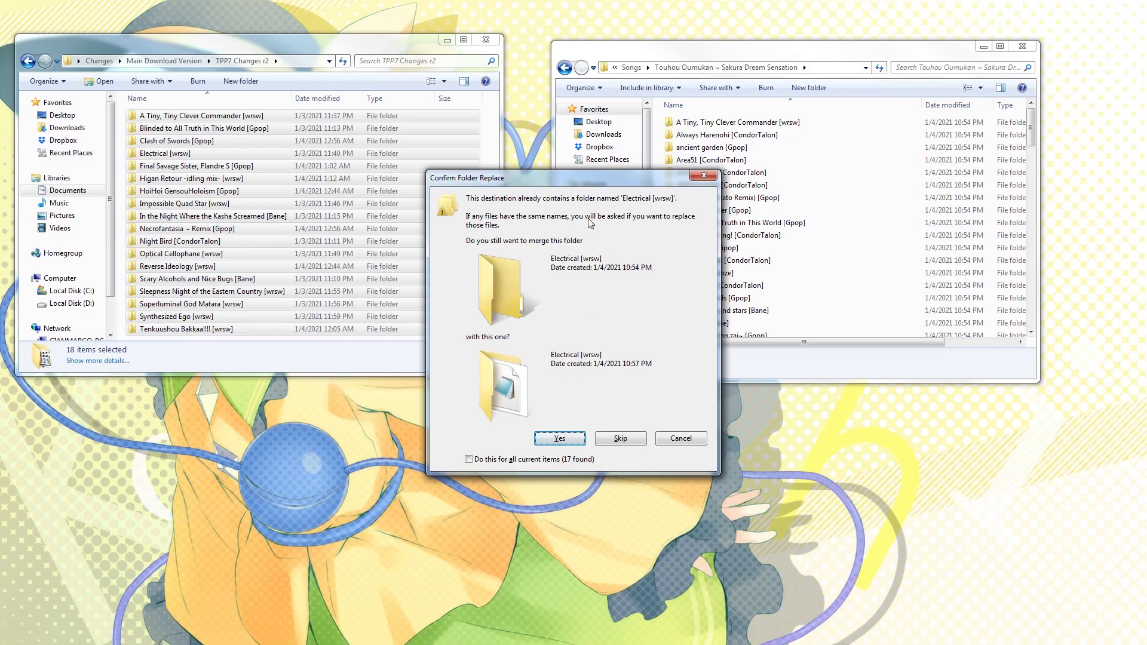
Merge all 17 same-named folders and replace every conflicting file with the TPP7 copy.
left_click(491, 463)
left_click(470, 459)
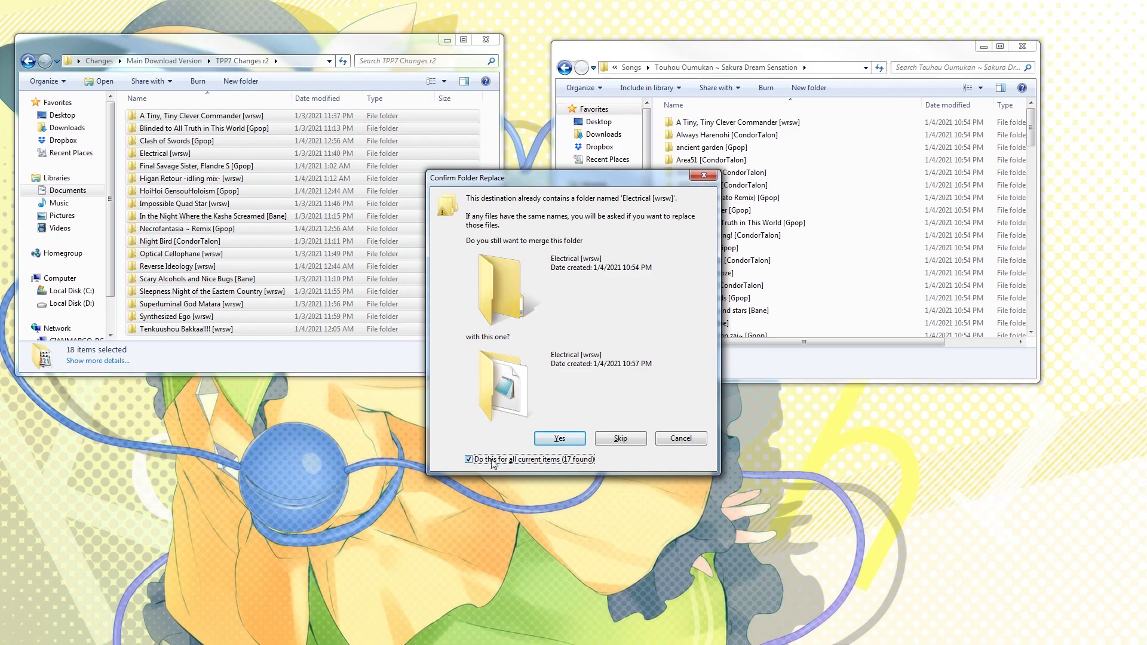
left_click(547, 442)
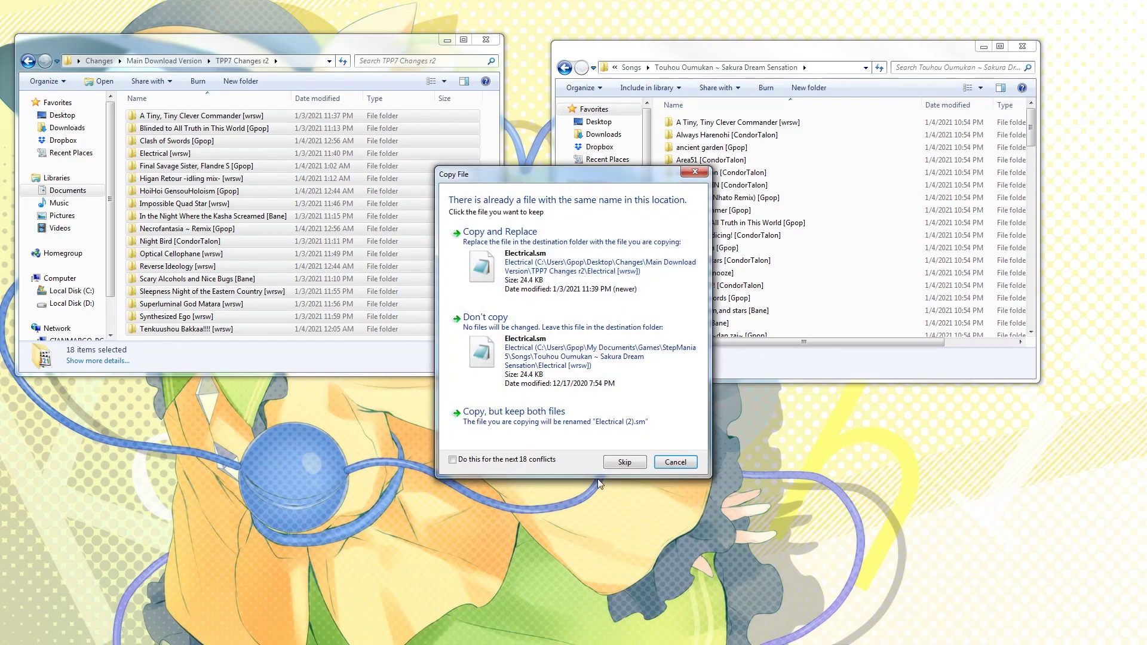
left_click(474, 464)
left_click(542, 261)
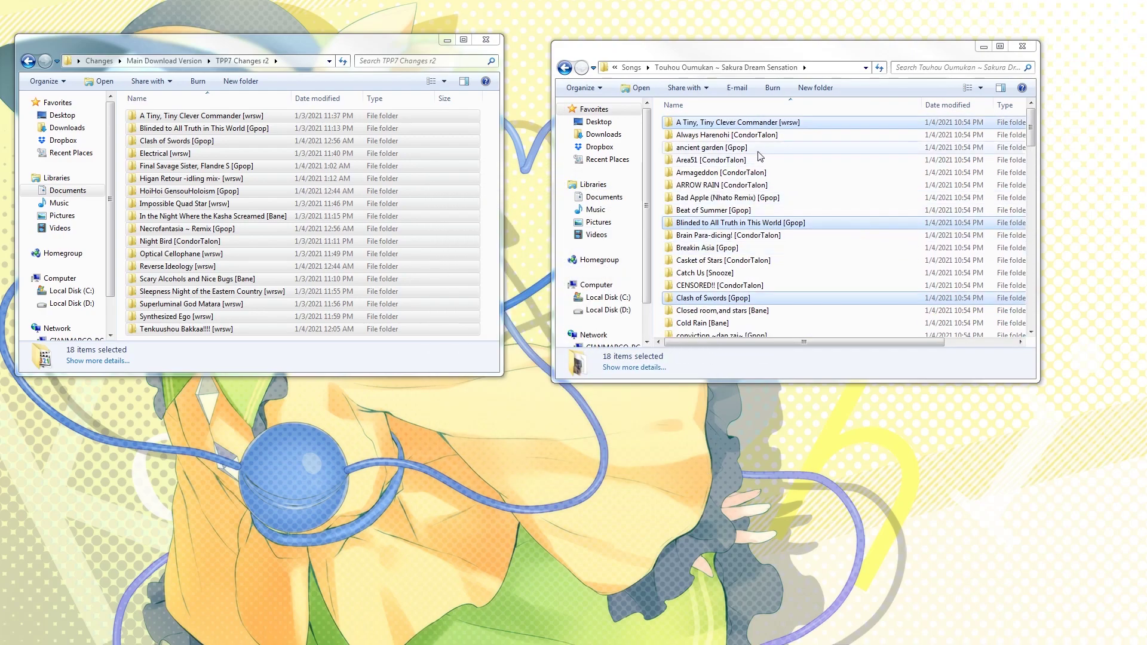
Verify the updated .sm file in A Tiny, Tiny Clever Commander [wrsw], then back out to Songs and Main Download Version.
double_click(717, 124)
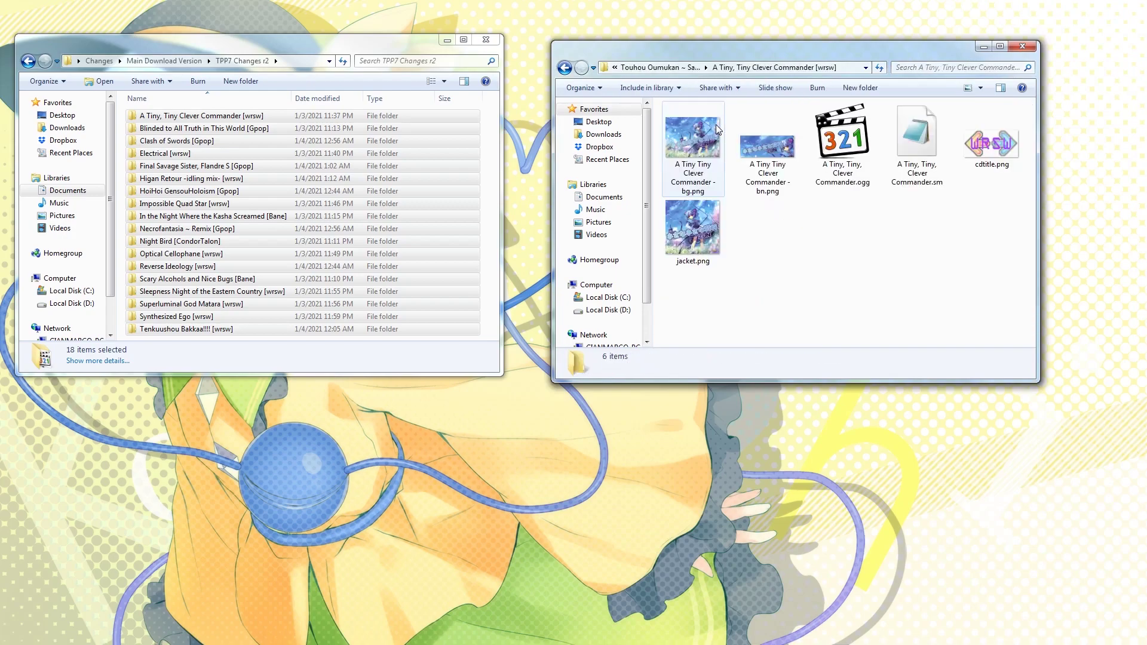
left_click(917, 141)
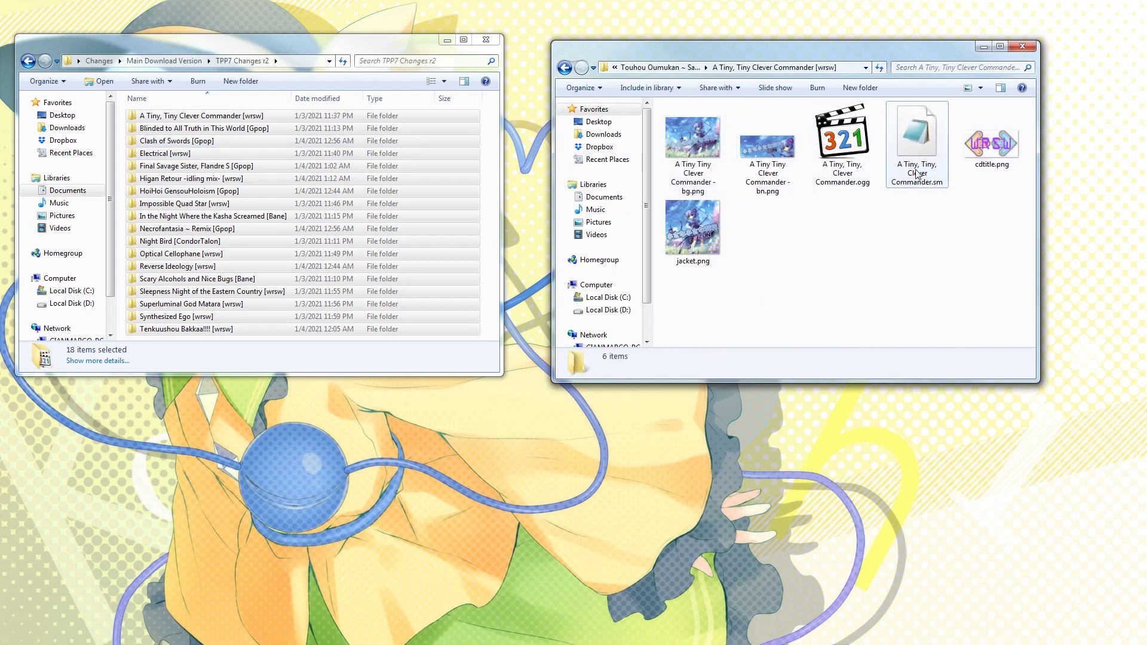
left_click(564, 67)
left_click(564, 67)
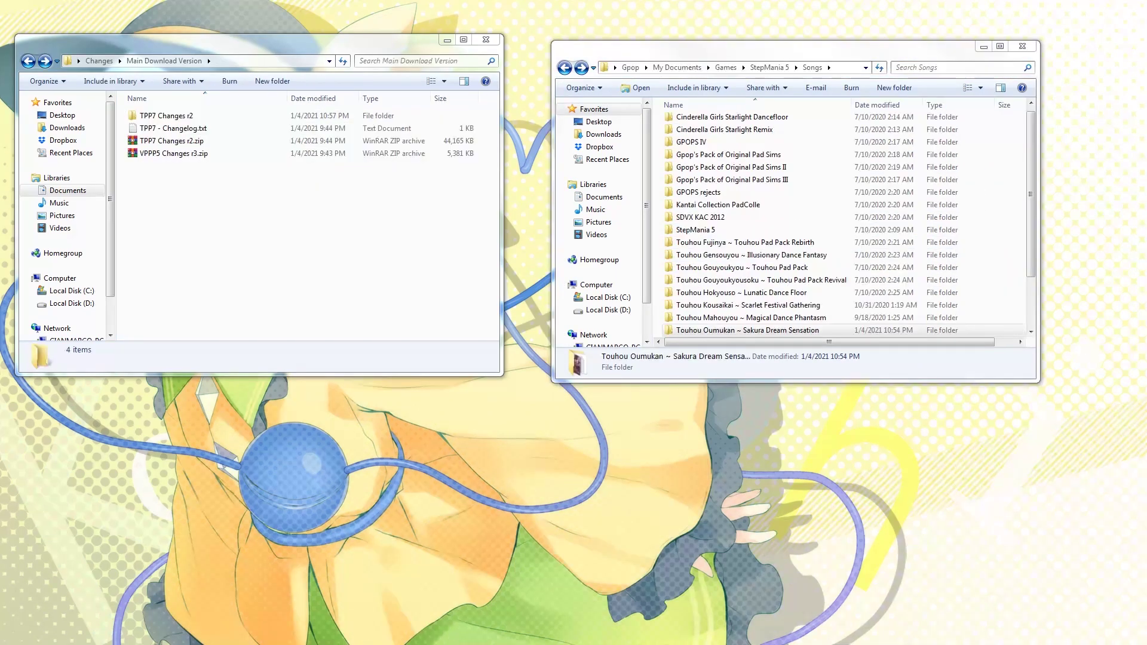
left_click(28, 61)
Select VPPP5 Changes r3.zip and open Vocaloid Project Pad Pack 5th in the right window.
left_click(173, 116)
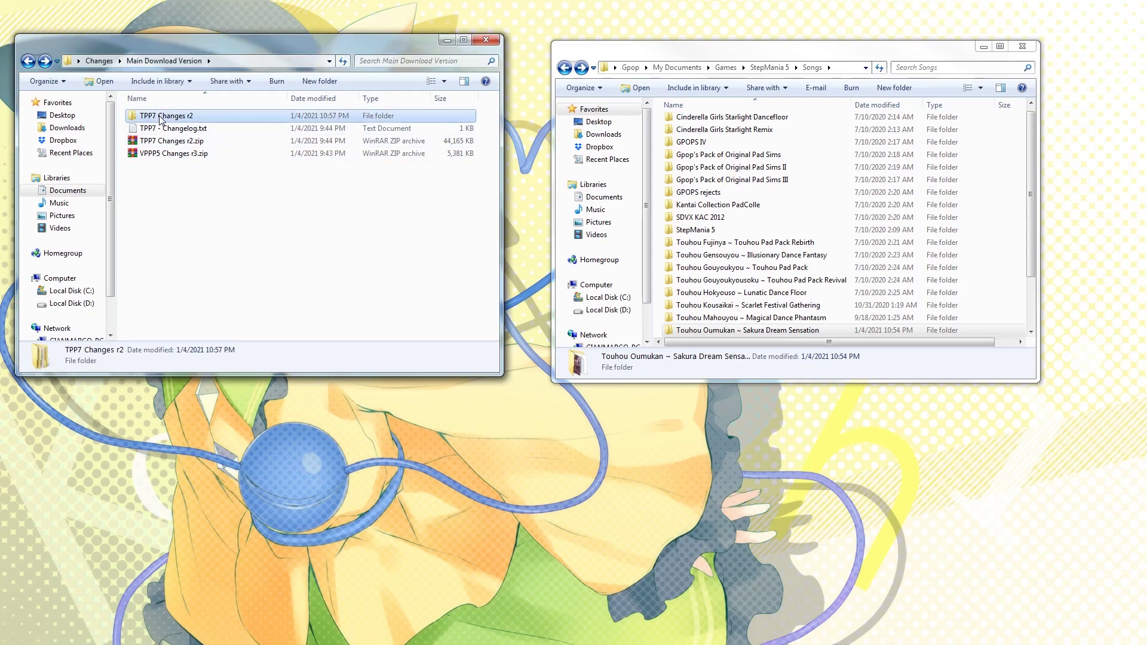
left_click(182, 155)
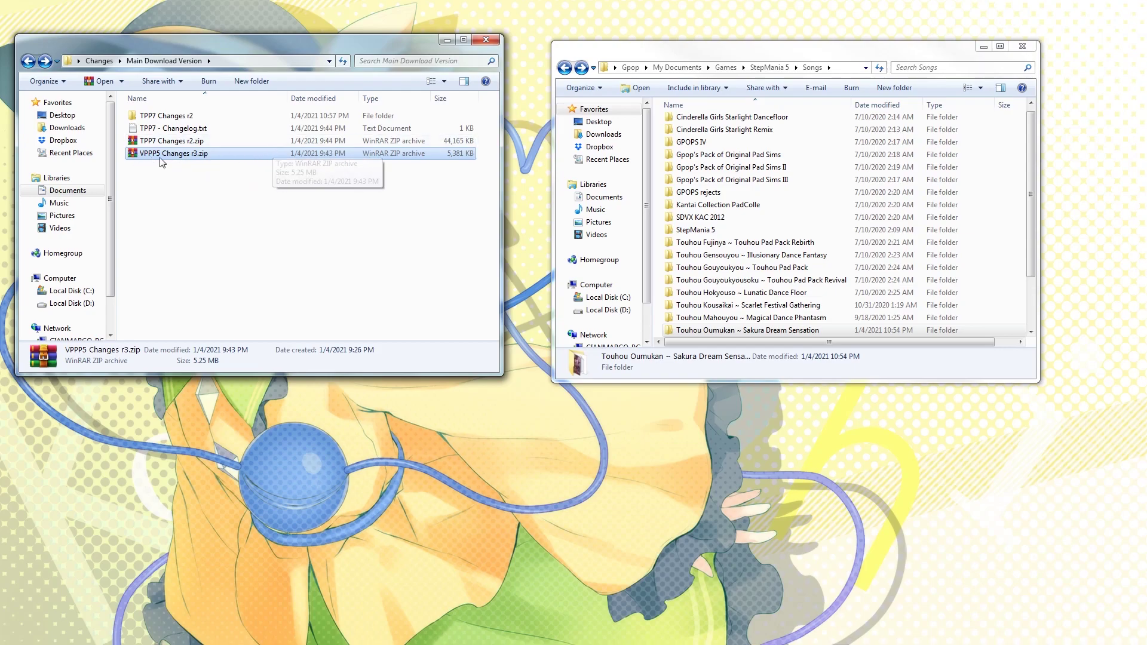
scroll(868, 371, "down", 2)
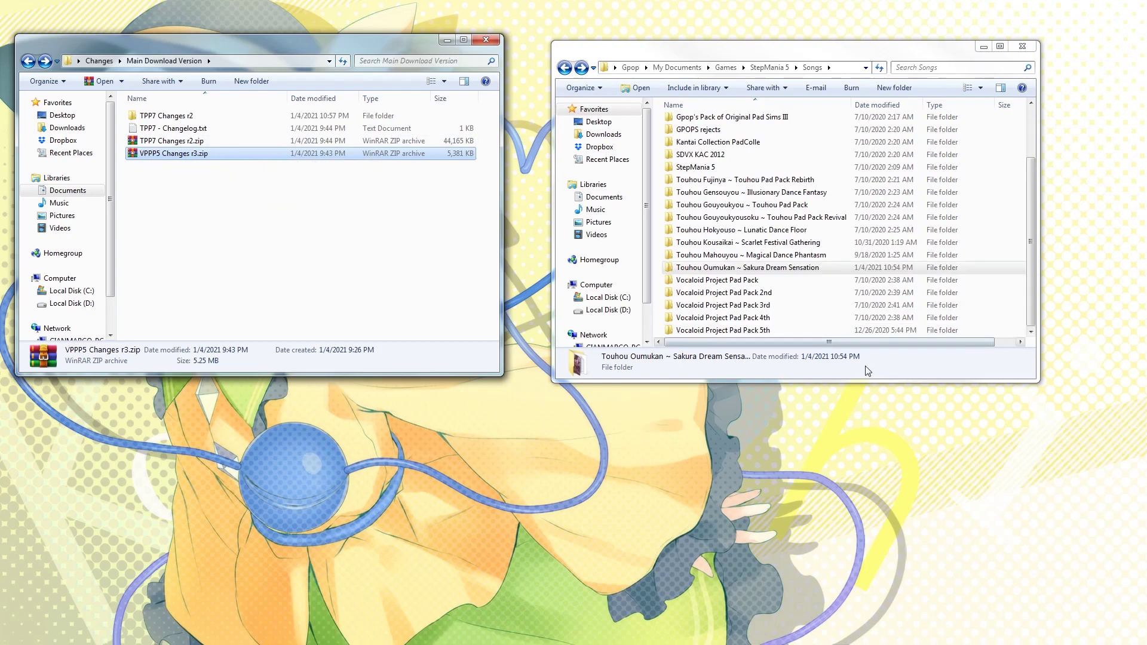
double_click(759, 329)
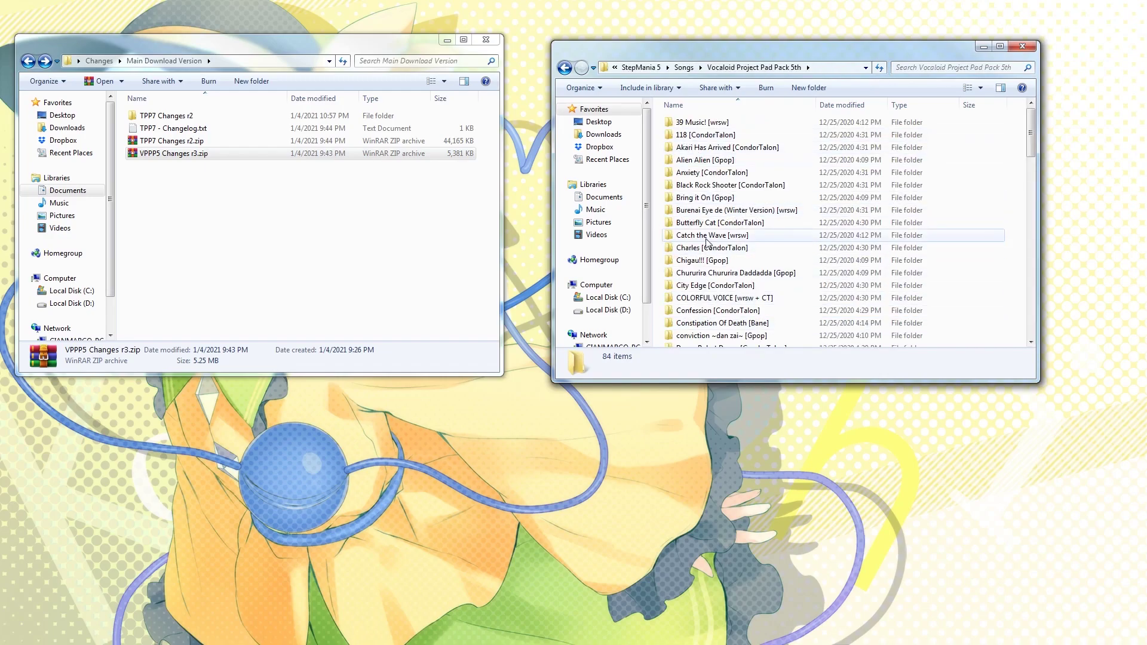